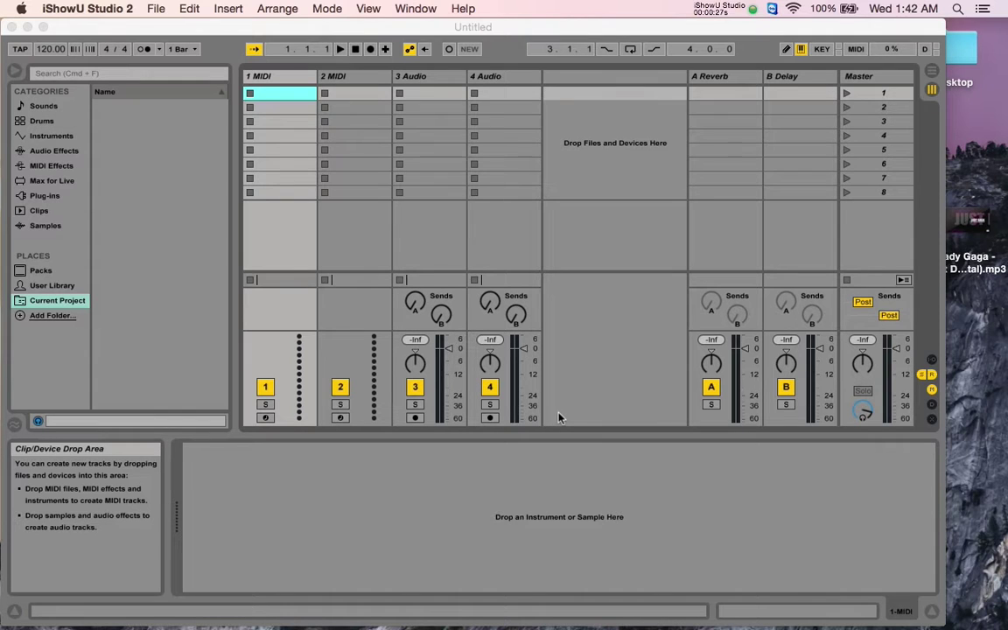
# Step: Make the empty Untitled Live set, with two MIDI and two audio tracks, the active window
pyautogui.click(560, 418)
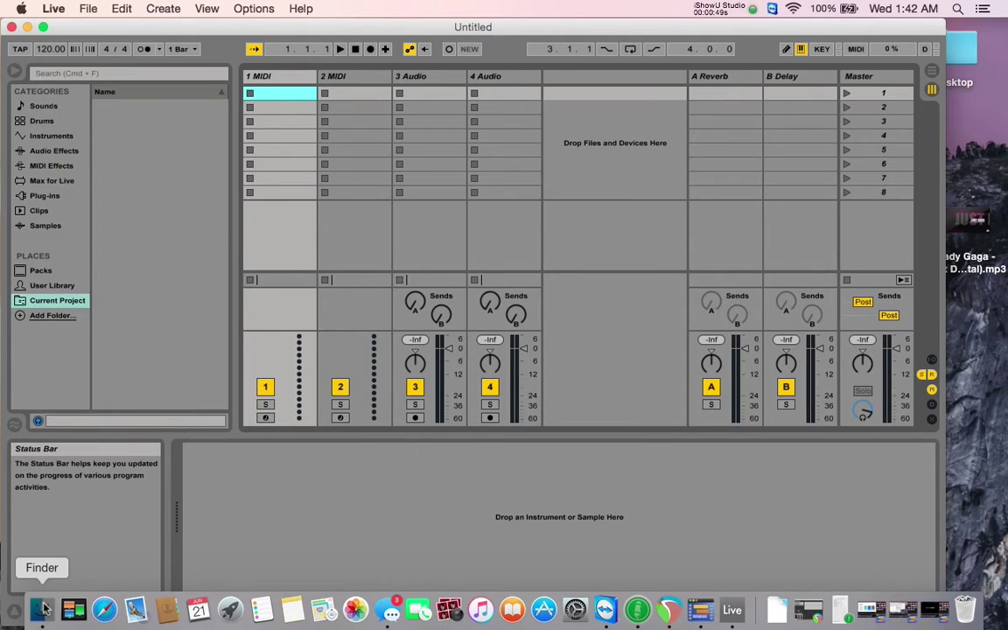
# Step: Open a Finder window, raise it, and show the Music folder with its Ableton and iTunes folders
pyautogui.click(42, 610)
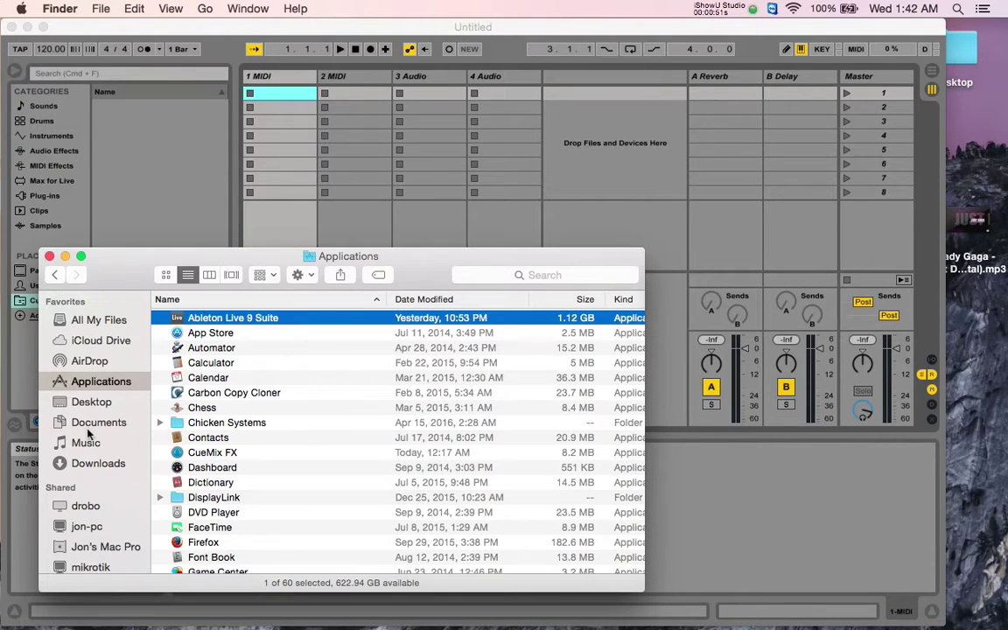
pyautogui.moveTo(106, 289); pyautogui.dragTo(188, 214)
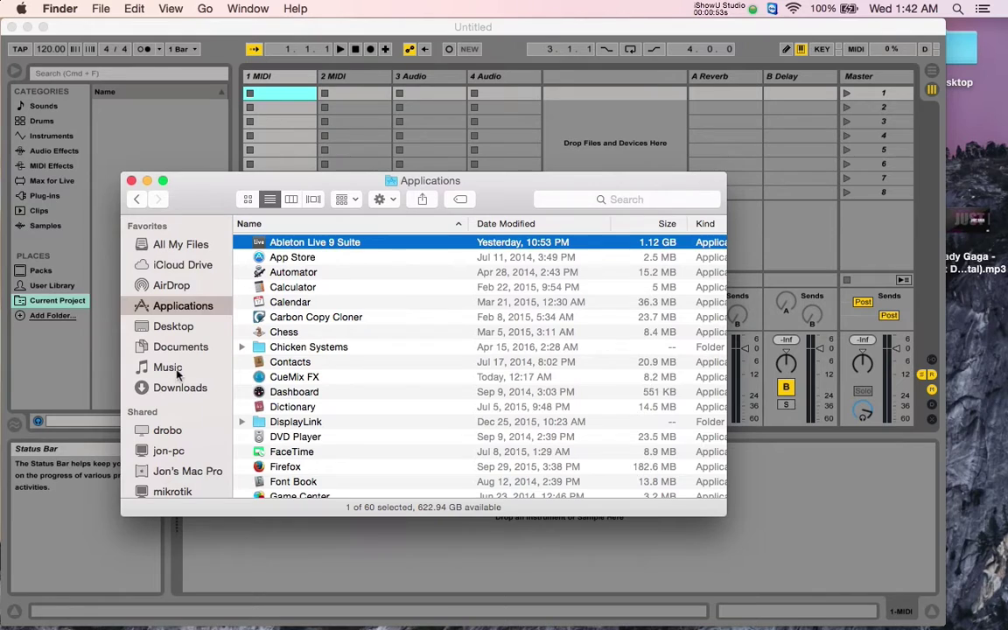
pyautogui.click(169, 368)
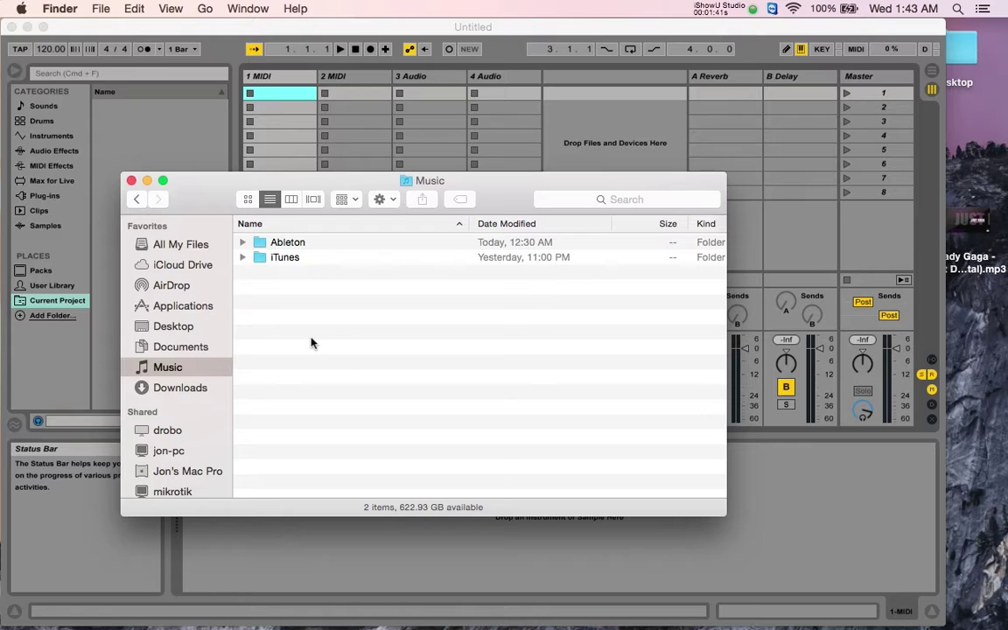
# Step: Create two new folders in Music, named 'Ableton Files' and 'Ableton Tracks'
pyautogui.press('super+shift+n')
pyautogui.write('Ableton Files')
pyautogui.press('Return')
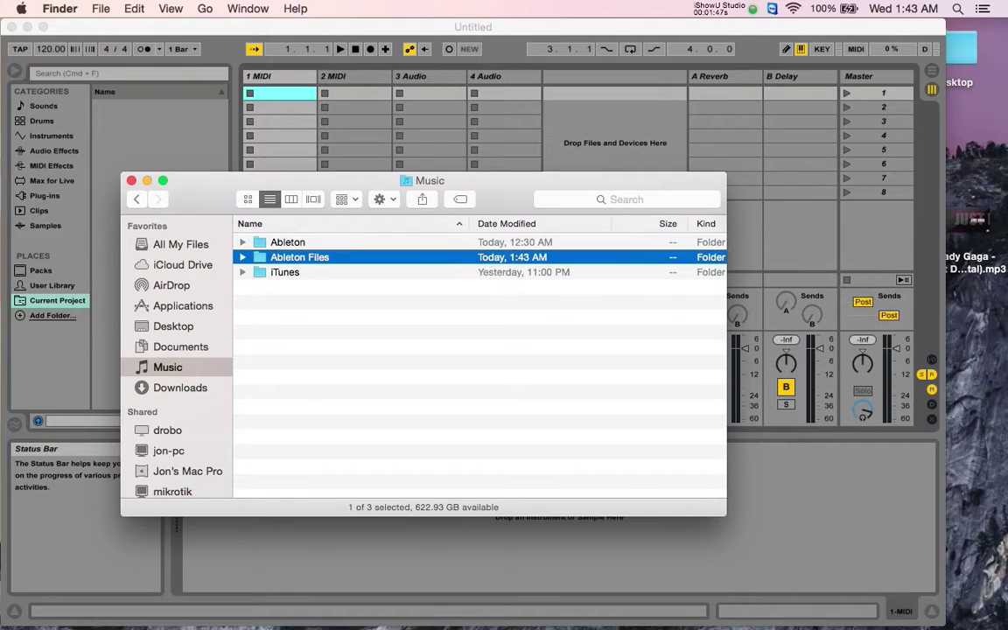
pyautogui.press('super+shift+n')
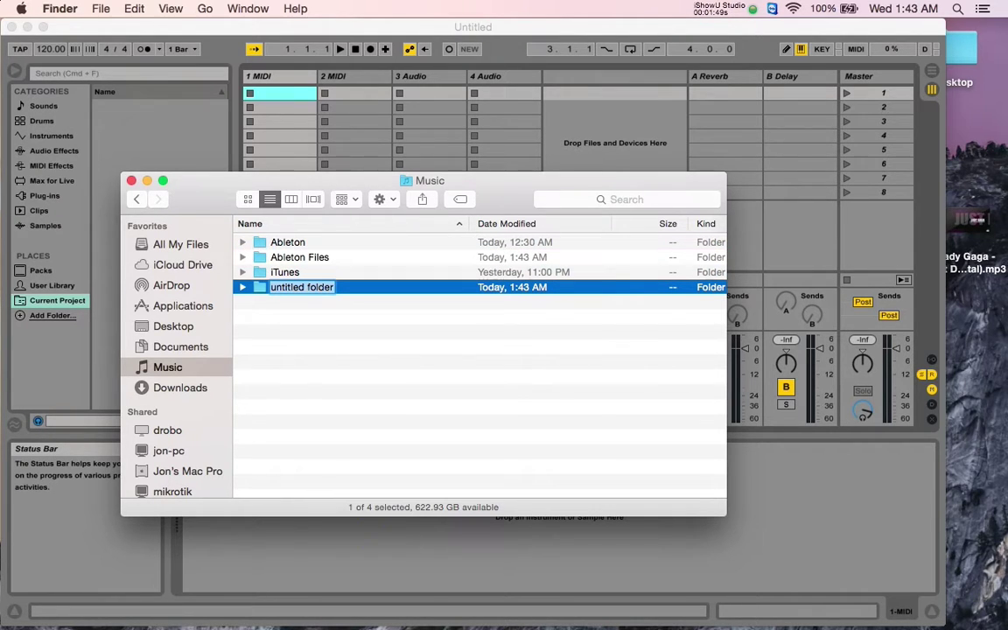
pyautogui.write('Ableton T')
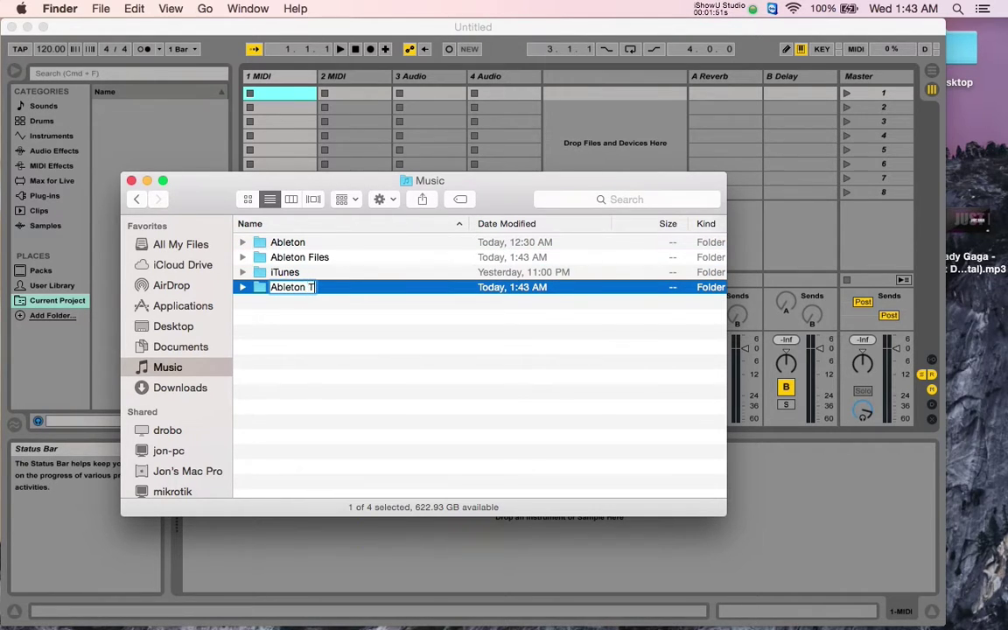
pyautogui.write('racks')
pyautogui.press('Return')
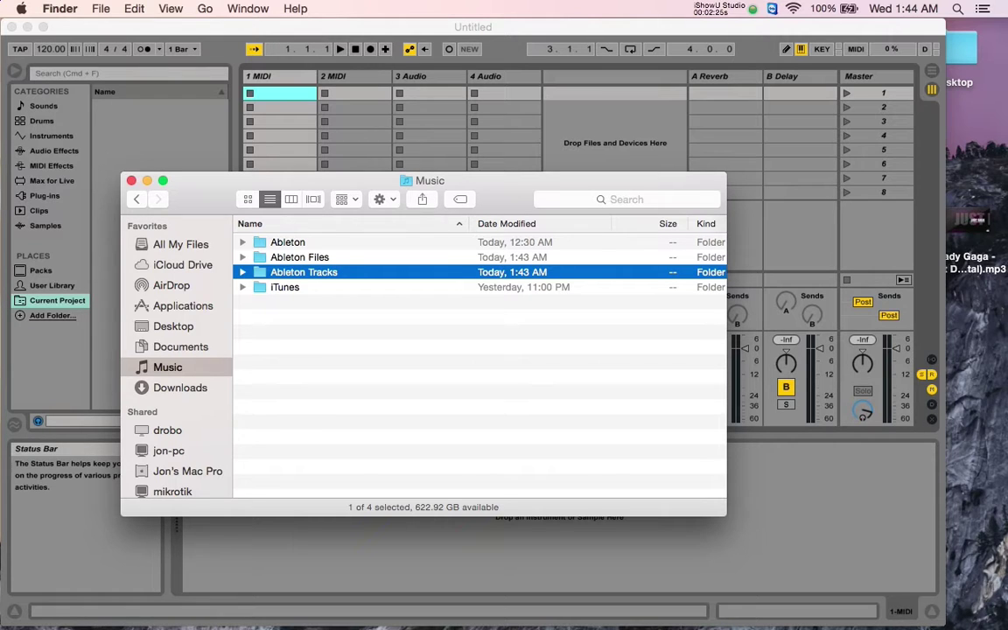
# Step: Open Ableton Tracks and drag JK COUNTOFF+CLICK.zip from the desktop into it
pyautogui.doubleClick(316, 273)
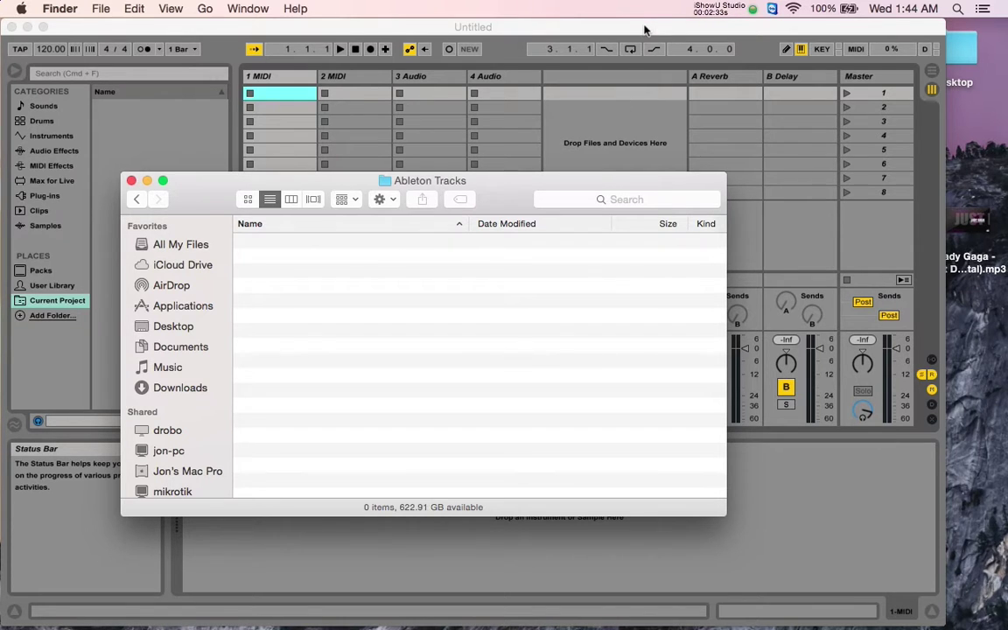
pyautogui.moveTo(646, 27); pyautogui.dragTo(91, 7)
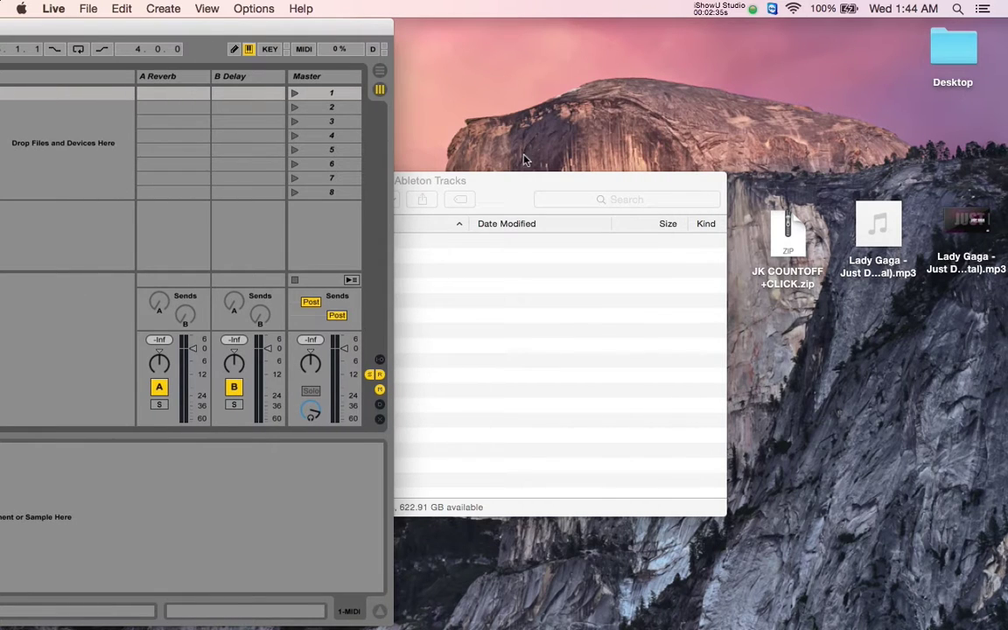
pyautogui.moveTo(521, 180); pyautogui.dragTo(523, 107)
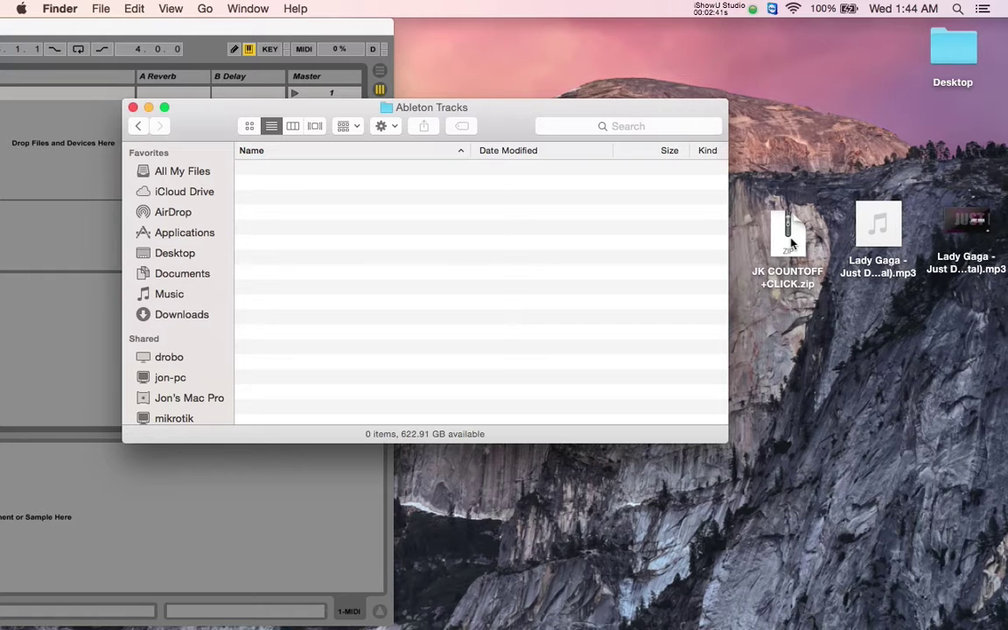
pyautogui.moveTo(791, 246); pyautogui.dragTo(529, 255)
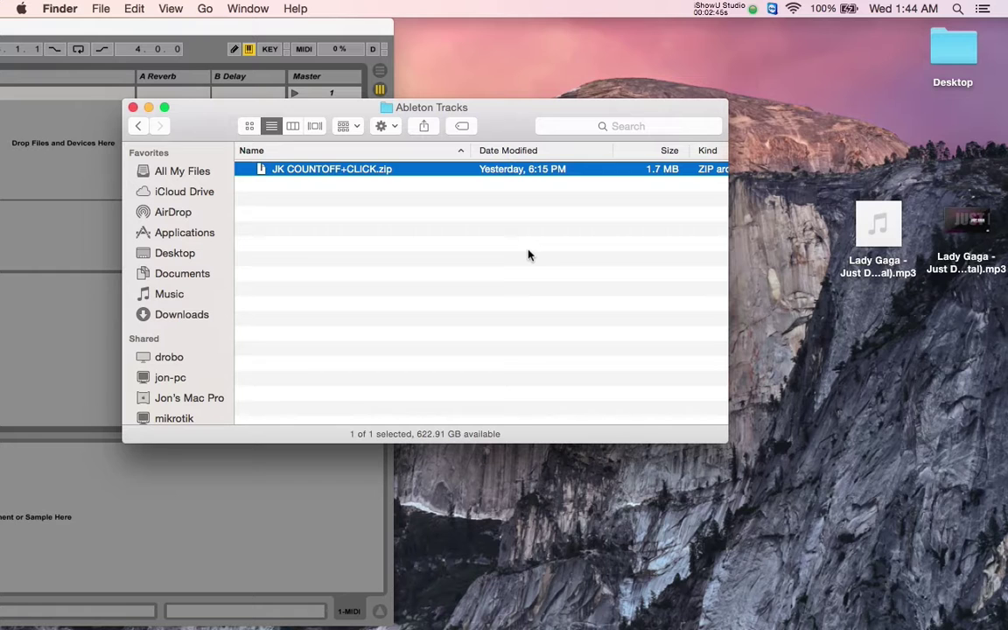
# Step: Expand JK COUNTOFF+CLICK.zip and inspect its six count-off WAVs from 60 to 160 BPM
pyautogui.doubleClick(333, 169)
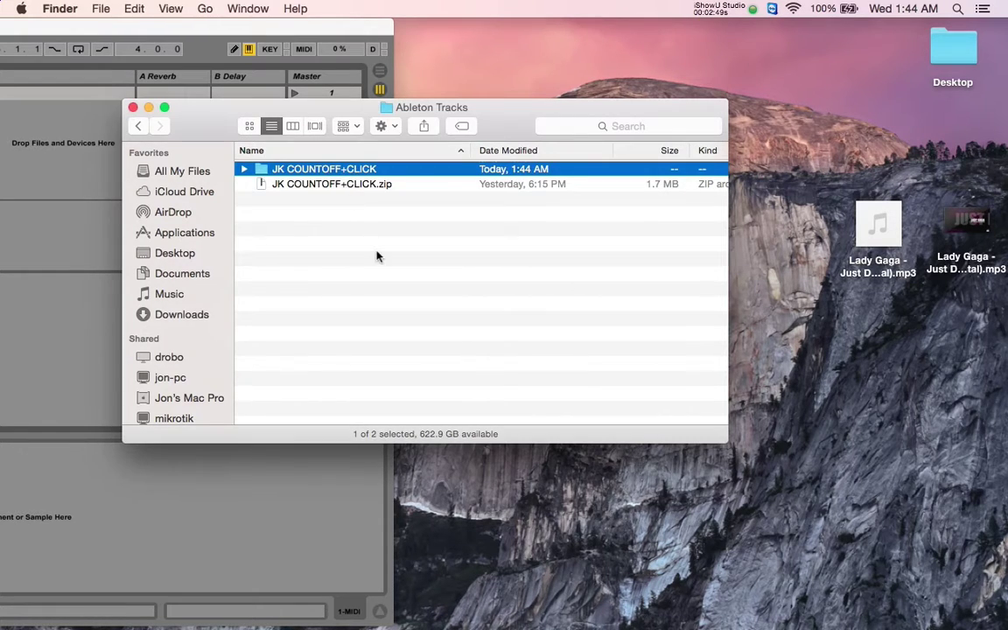
pyautogui.click(245, 170)
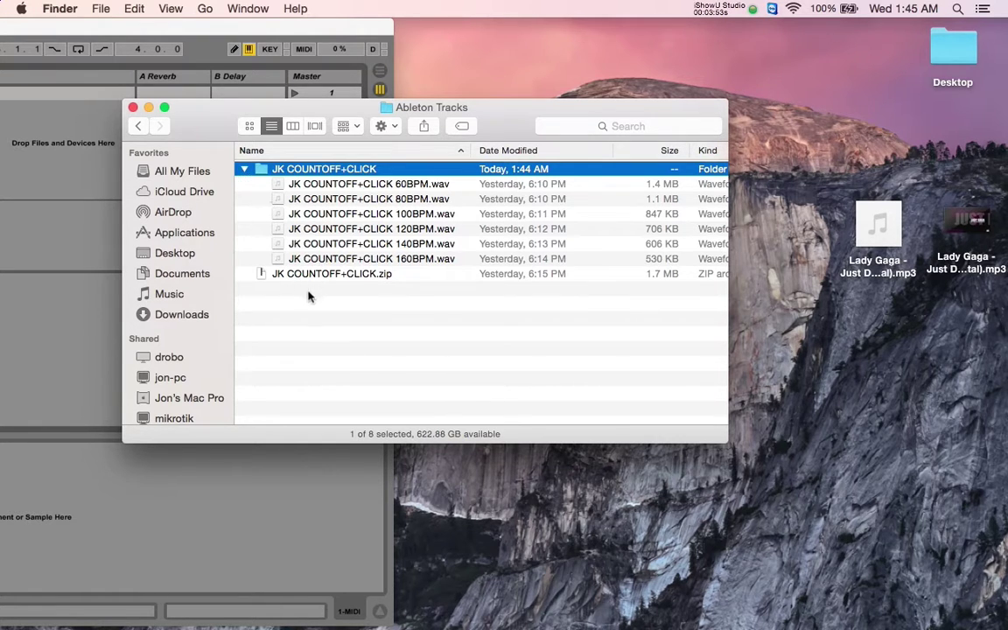
pyautogui.click(245, 170)
pyautogui.click(278, 239)
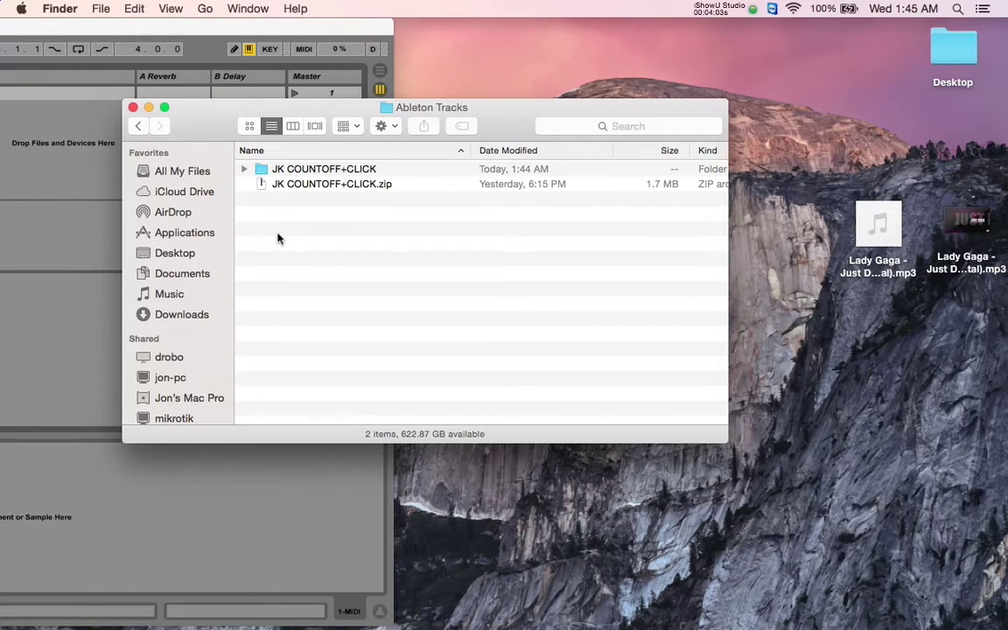
# Step: Create a new folder named 'Just Dance' in Ableton Tracks
pyautogui.click(101, 8)
pyautogui.click(103, 44)
pyautogui.write('Just')
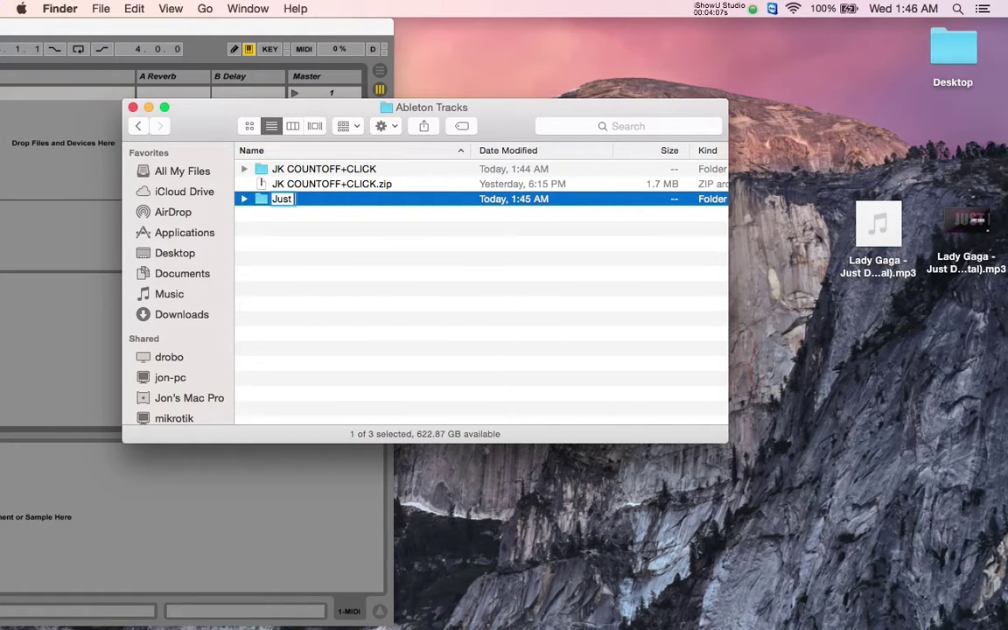
pyautogui.write(' Dance')
pyautogui.press('Return')
# Step: Check the full file names of the two Lady Gaga MP3s on the desktop, leaving them unchanged
pyautogui.moveTo(800, 194); pyautogui.dragTo(998, 278)
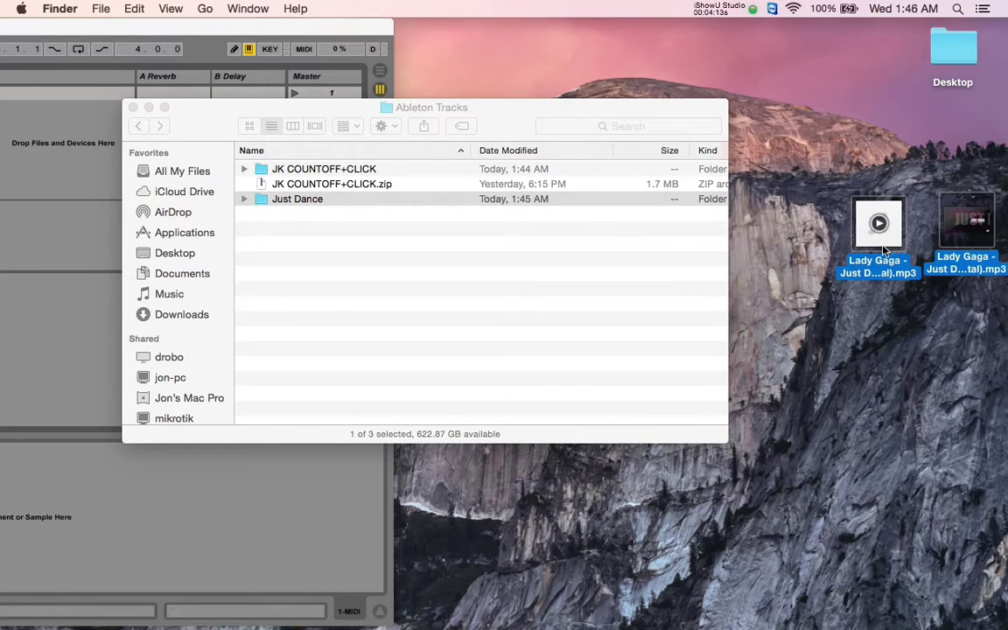
pyautogui.click(962, 268)
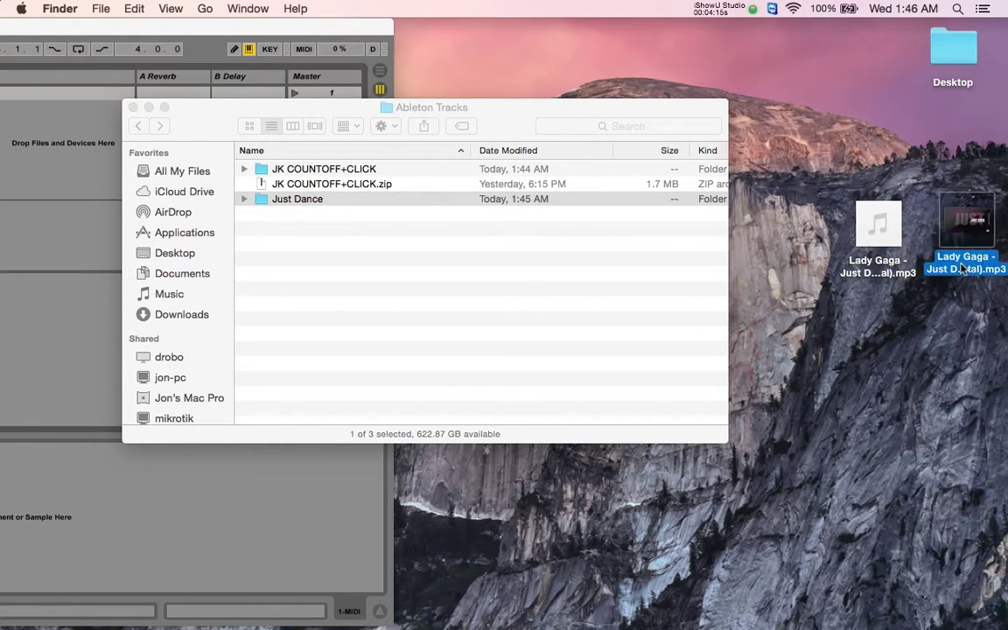
pyautogui.click(885, 268)
pyautogui.press('Return')
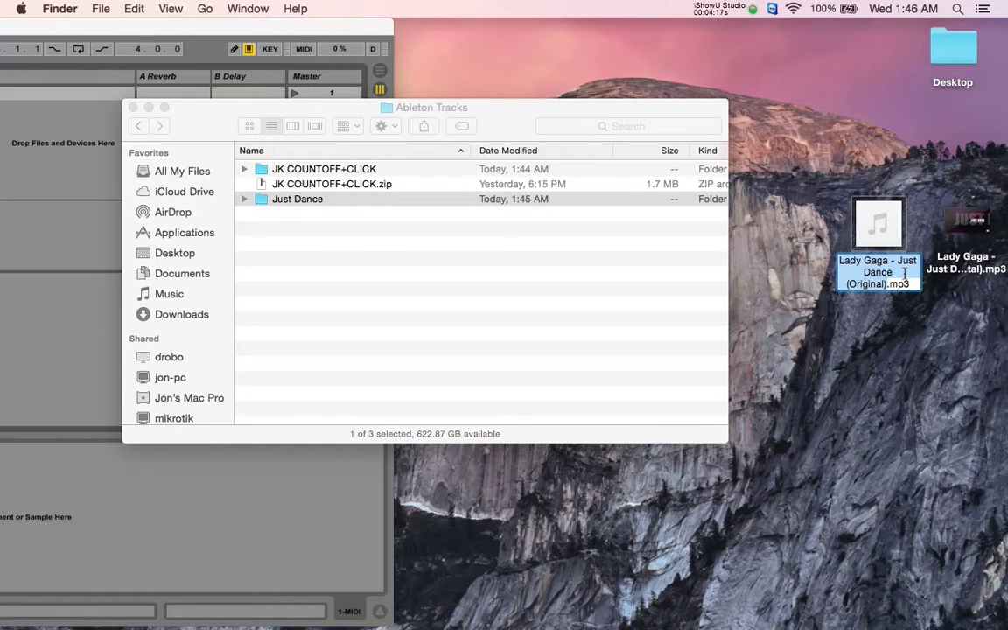
pyautogui.press('Return')
pyautogui.click(966, 263)
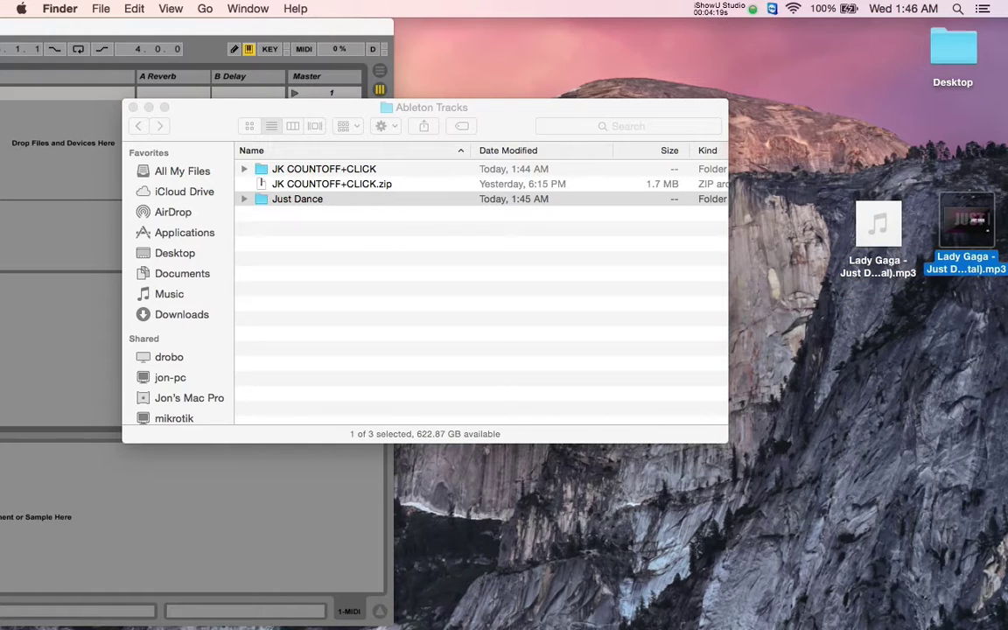
pyautogui.press('Return')
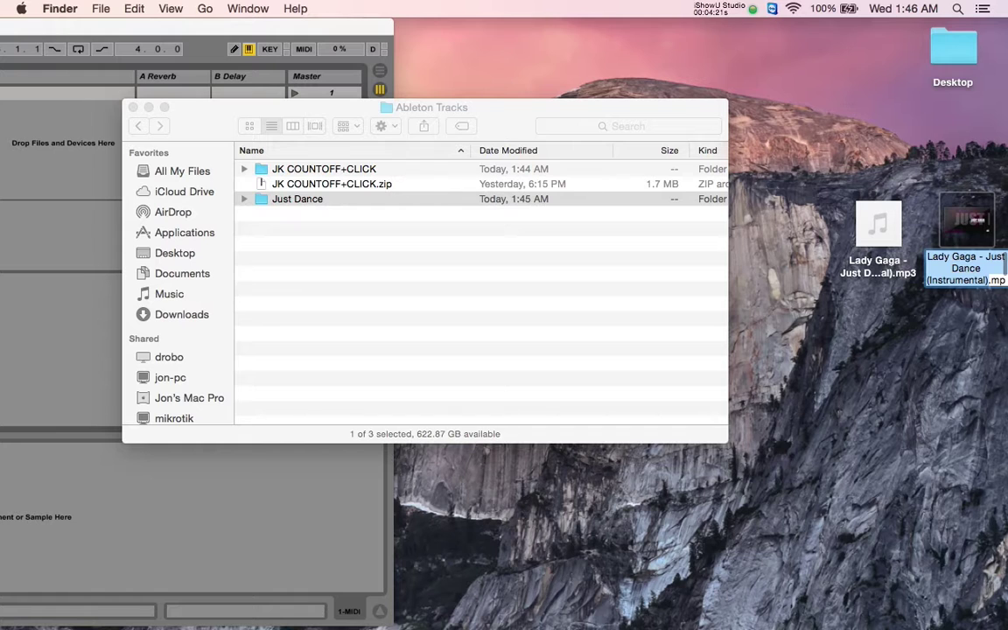
pyautogui.press('Return')
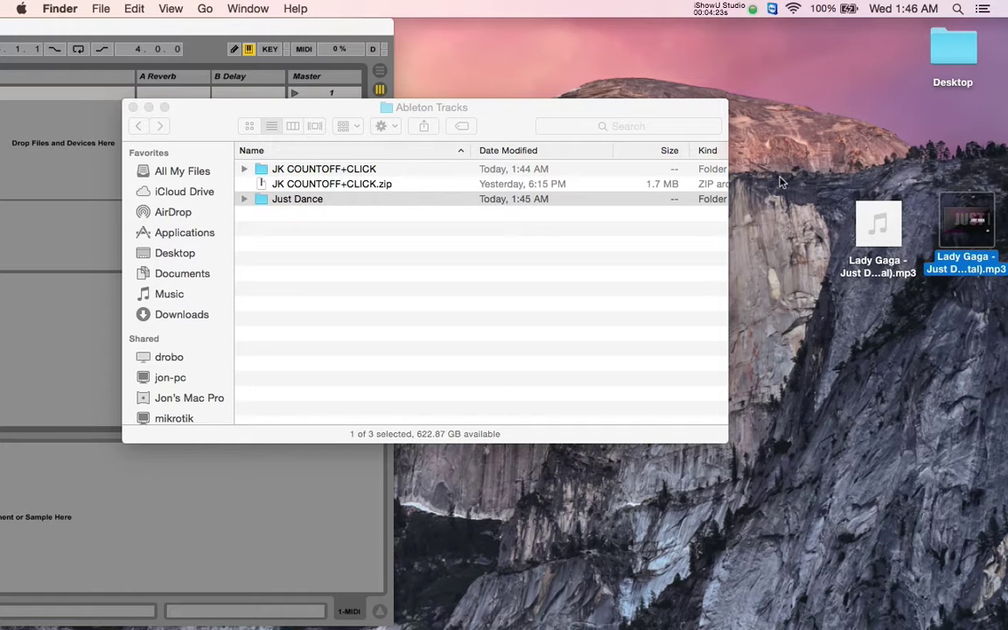
# Step: Move both Lady Gaga MP3s into Just Dance and bring the Live set back in front
pyautogui.moveTo(781, 177); pyautogui.dragTo(269, 203)
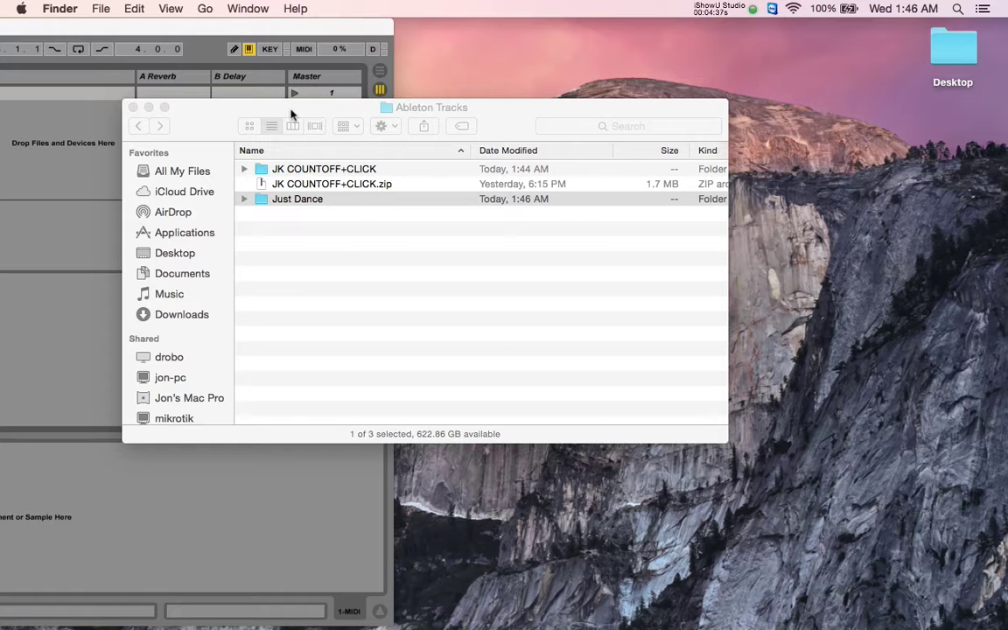
pyautogui.moveTo(291, 114); pyautogui.dragTo(552, 175)
pyautogui.moveTo(253, 37); pyautogui.dragTo(838, 8)
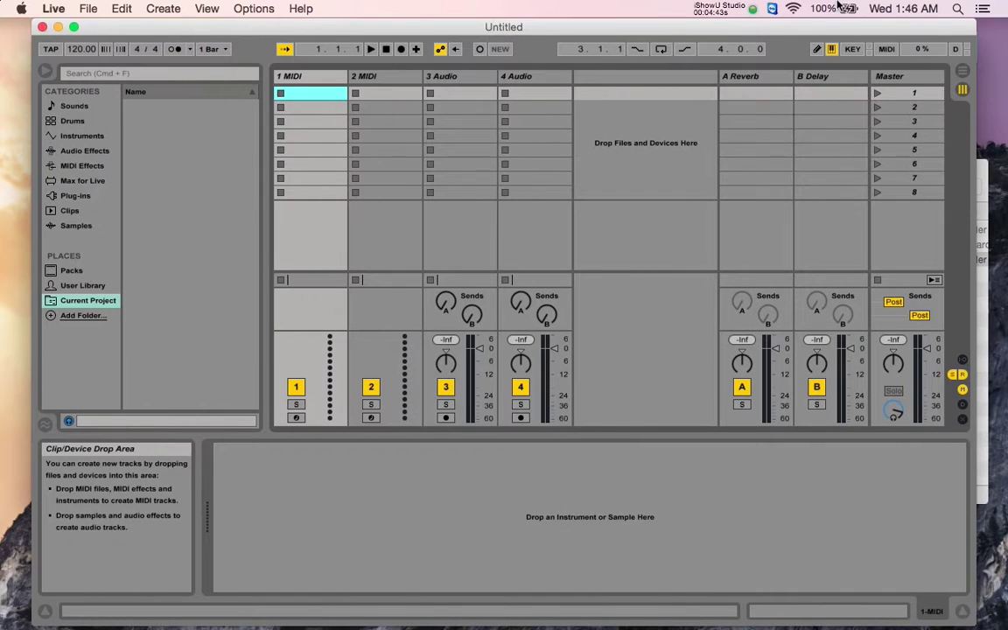
# Step: In Audio preferences, set input device to No Device and output to MOTU UltraLite mk3 Hybrid
pyautogui.click(61, 7)
pyautogui.click(65, 50)
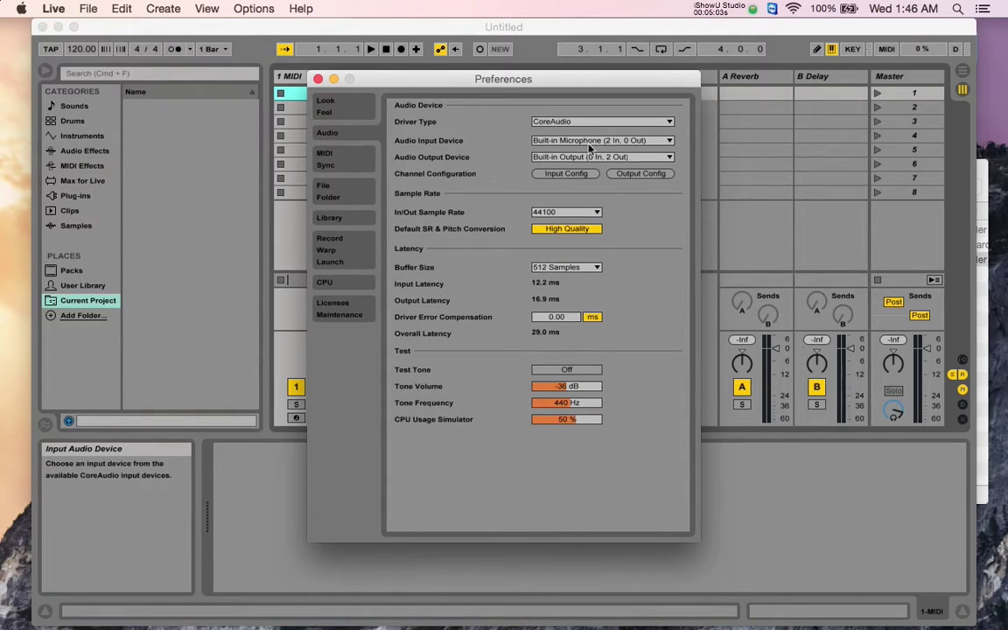
pyautogui.click(591, 142)
pyautogui.click(585, 153)
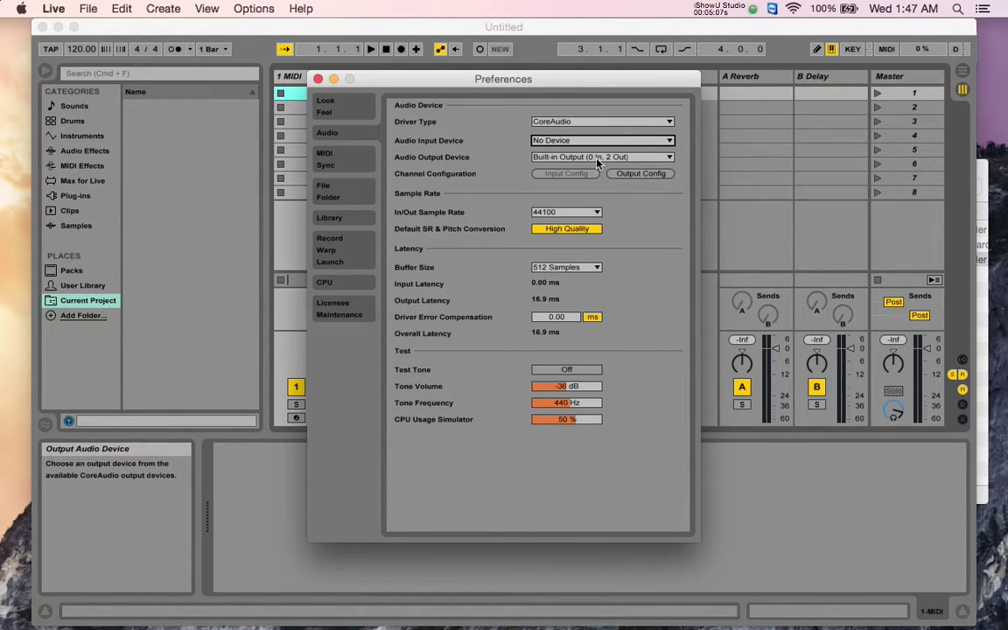
pyautogui.click(599, 158)
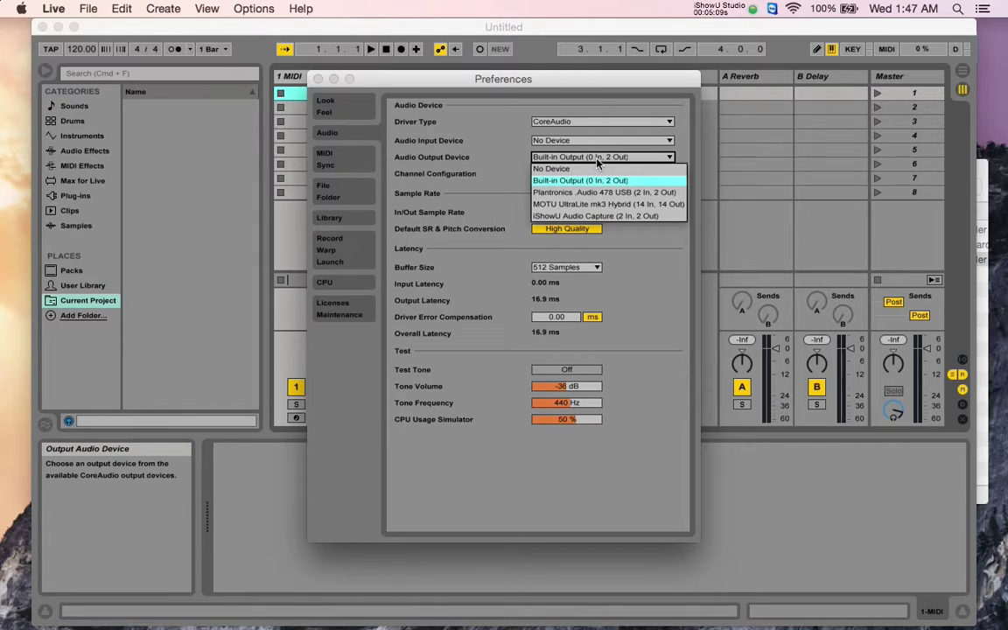
pyautogui.click(651, 206)
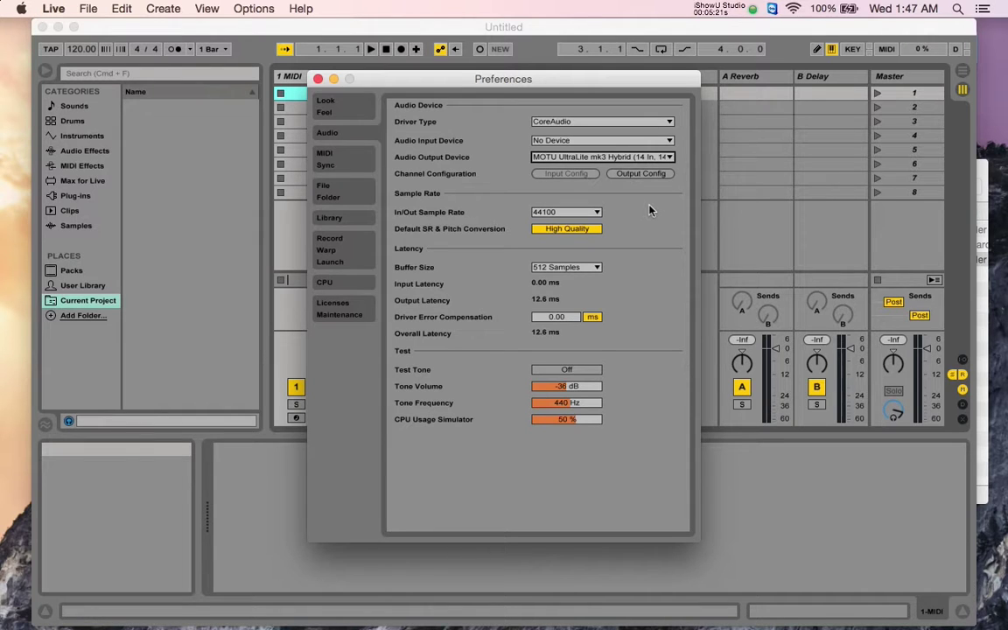
# Step: In Output Config, enable the '3 (mono) & 4 (mono)' outputs and confirm with OK
pyautogui.click(641, 174)
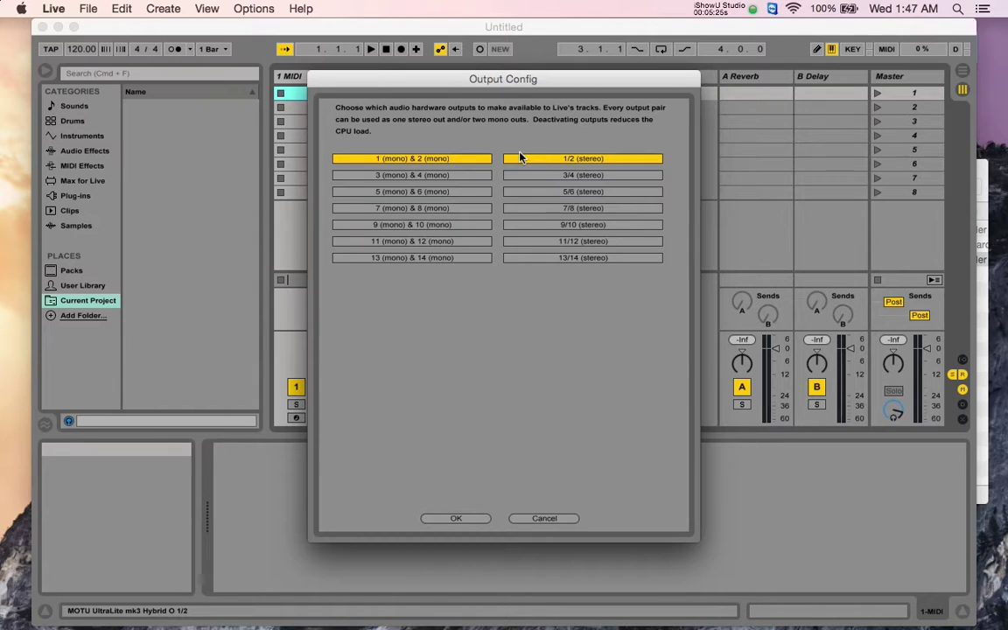
pyautogui.click(472, 177)
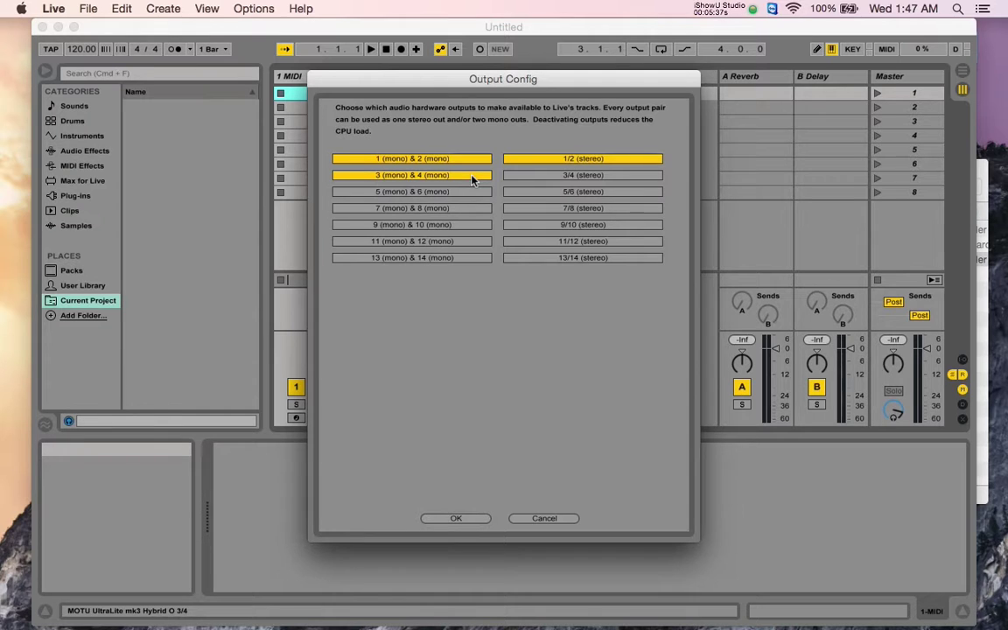
pyautogui.click(456, 519)
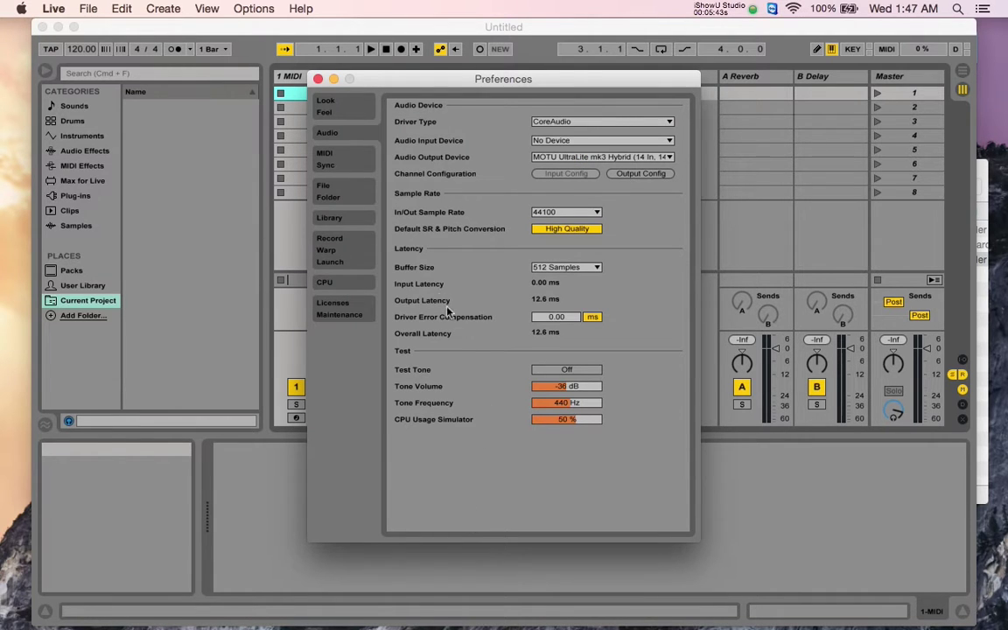
# Step: Close Preferences, show the mixer's In/Out routing, and keep Master Out on 1/2
pyautogui.click(318, 80)
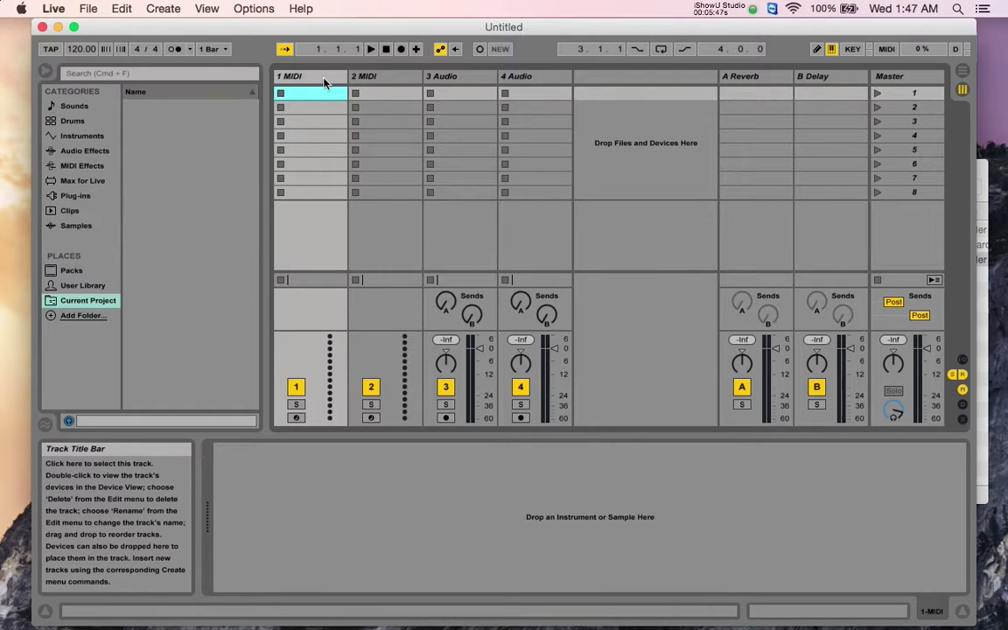
pyautogui.click(963, 363)
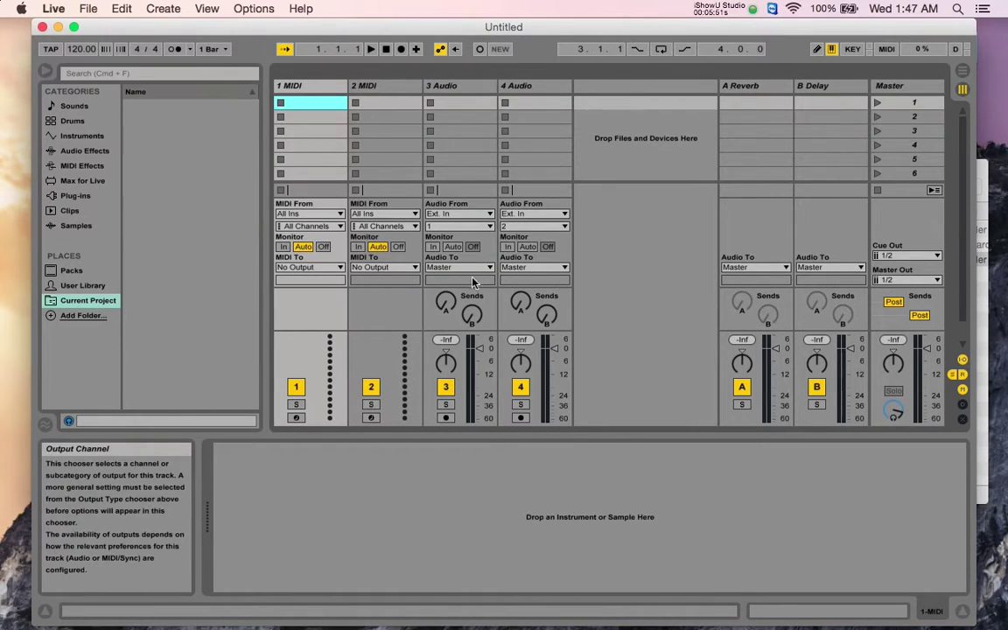
pyautogui.click(901, 281)
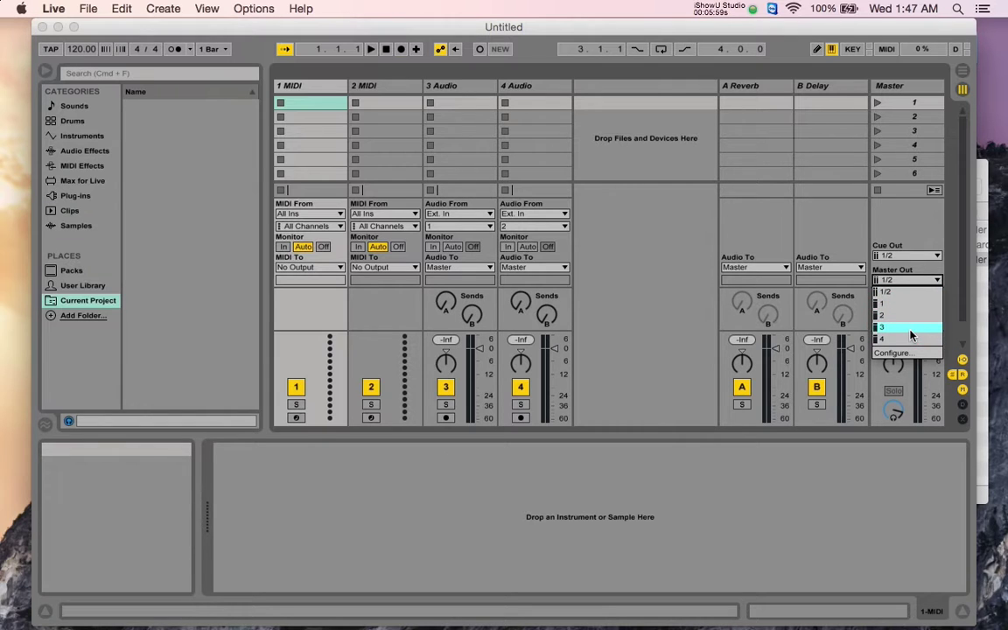
pyautogui.click(652, 243)
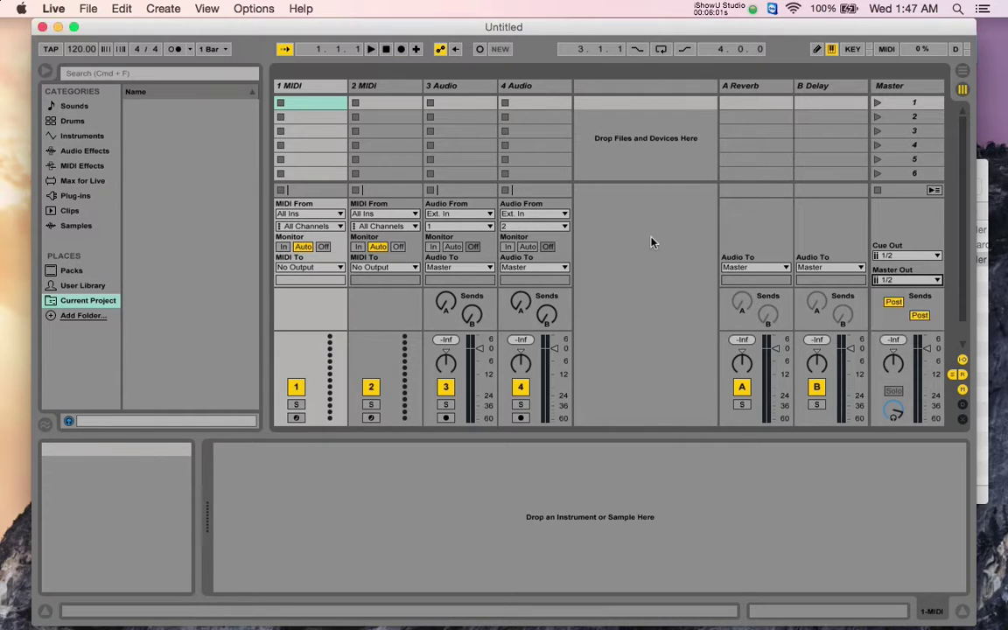